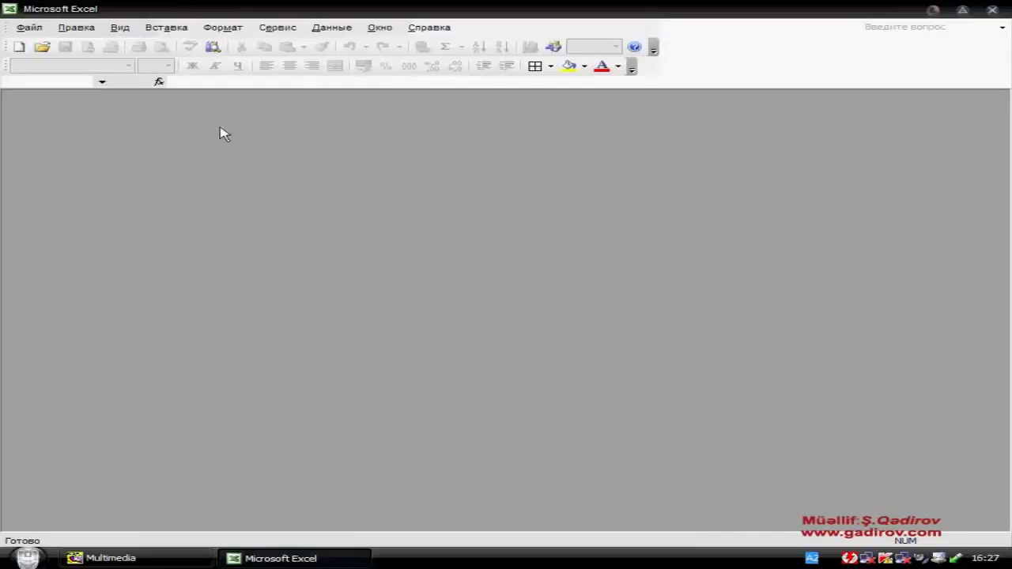
# Open the traning1 workbook from the Open dialog's file list.
pyautogui.click(41, 49)
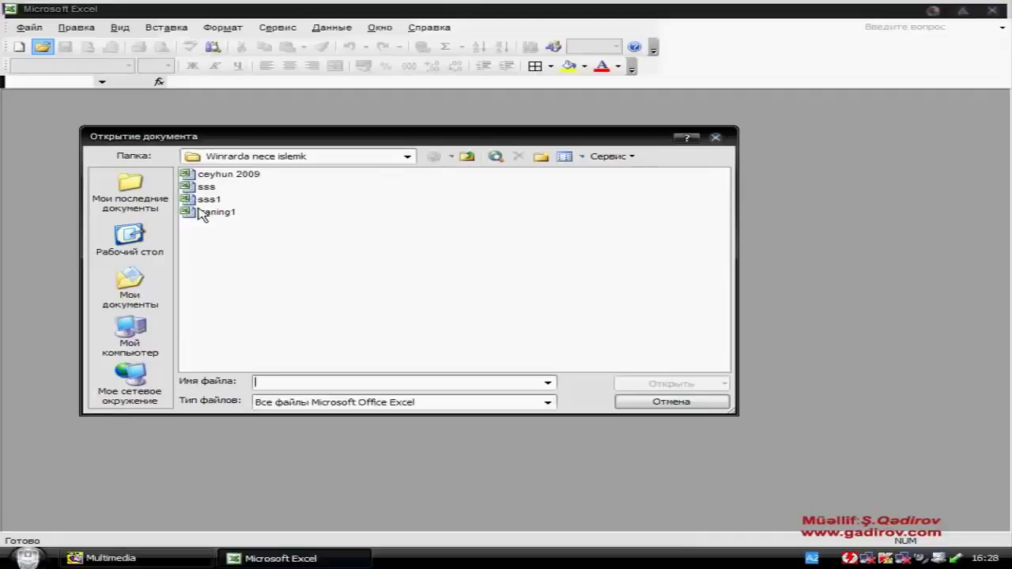
pyautogui.click(202, 213)
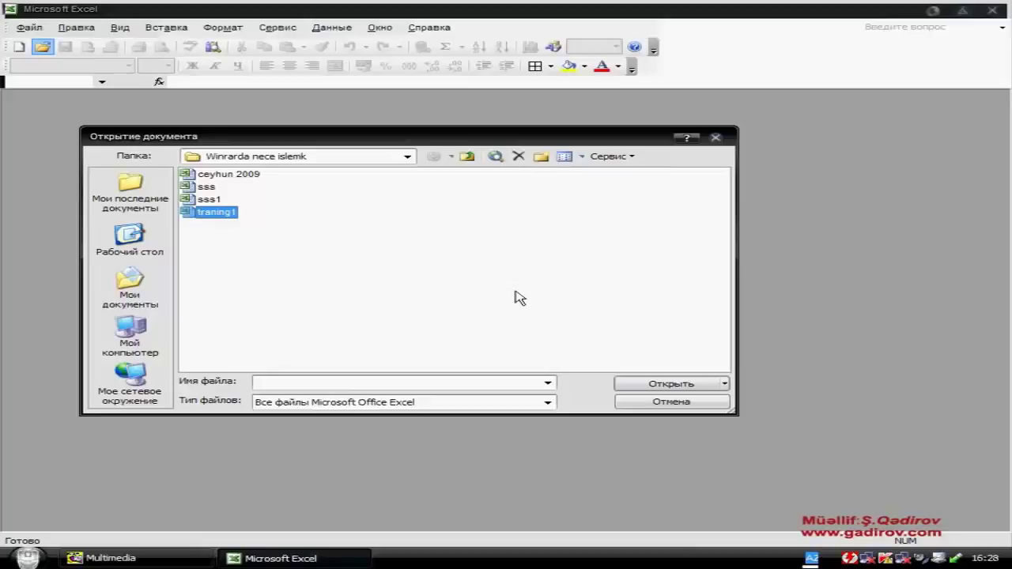
pyautogui.click(663, 387)
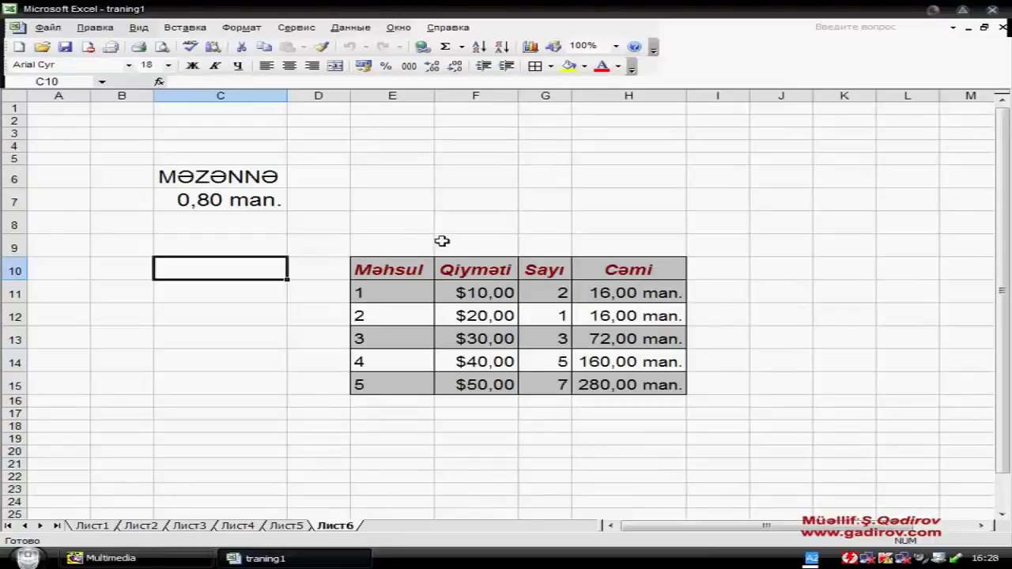
# From Сервис > Сценарии, add a new scenario and name it Məlumat1.
pyautogui.click(297, 28)
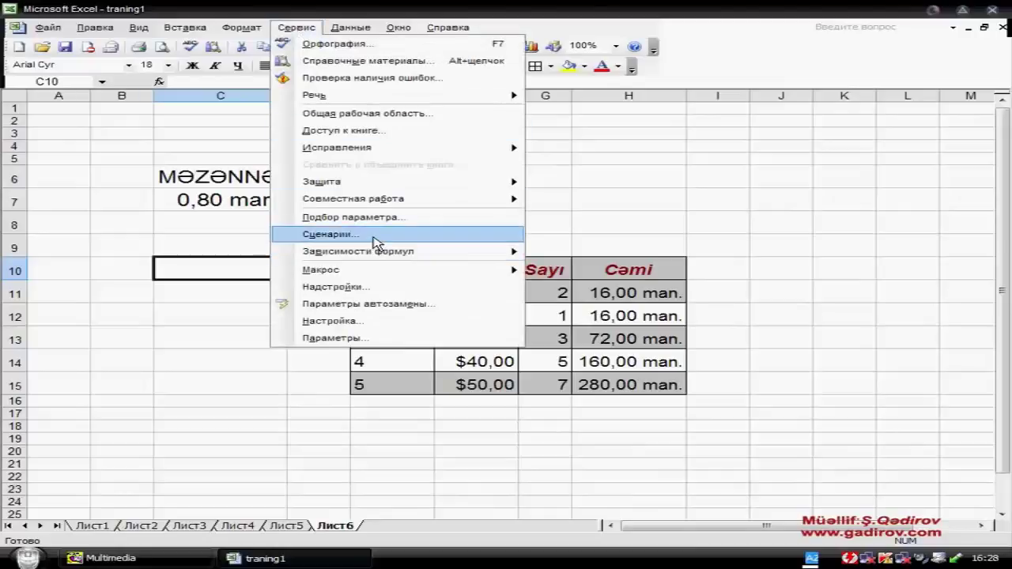
pyautogui.click(377, 241)
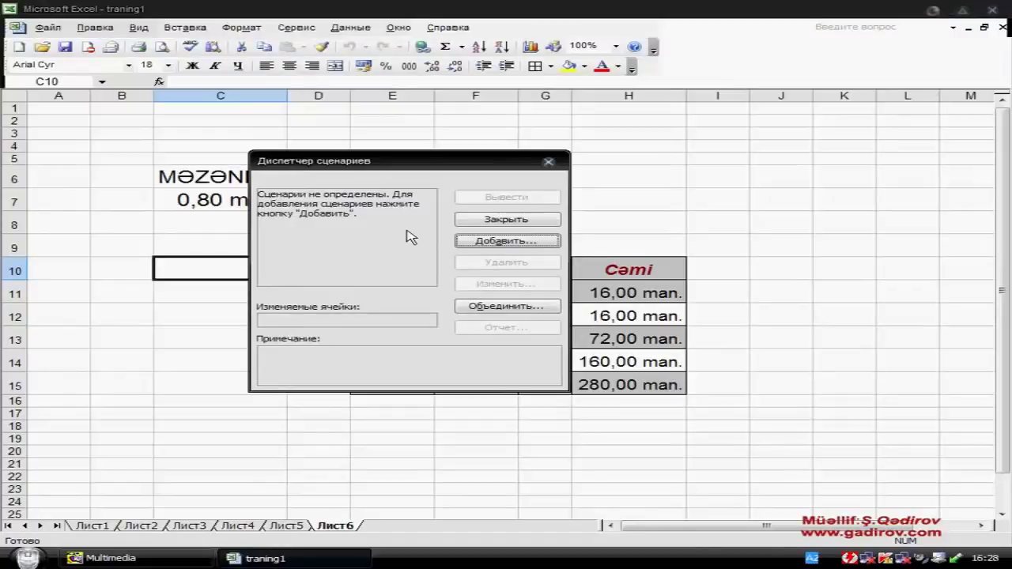
pyautogui.click(488, 242)
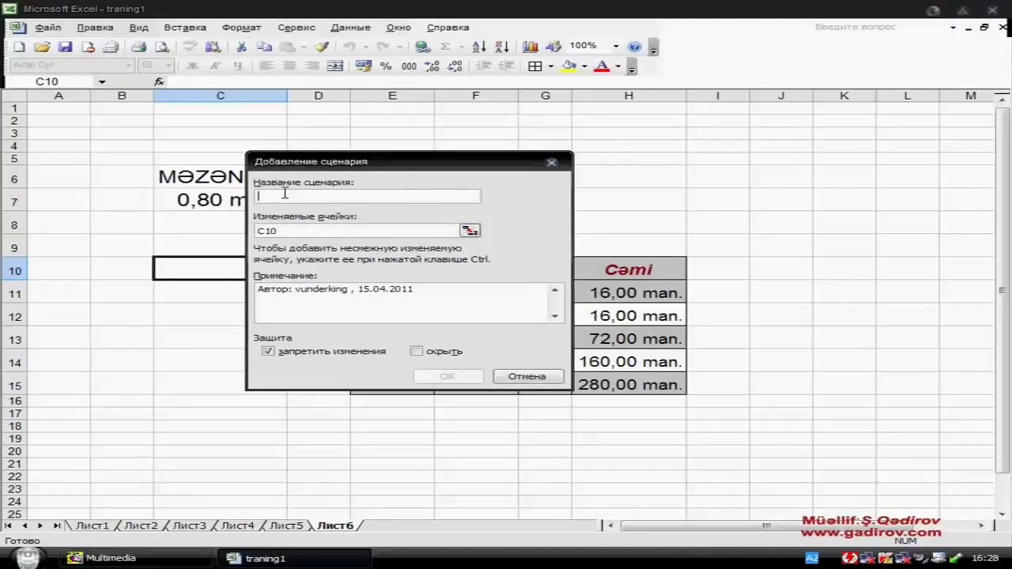
pyautogui.click(285, 193)
pyautogui.write('Məluma')
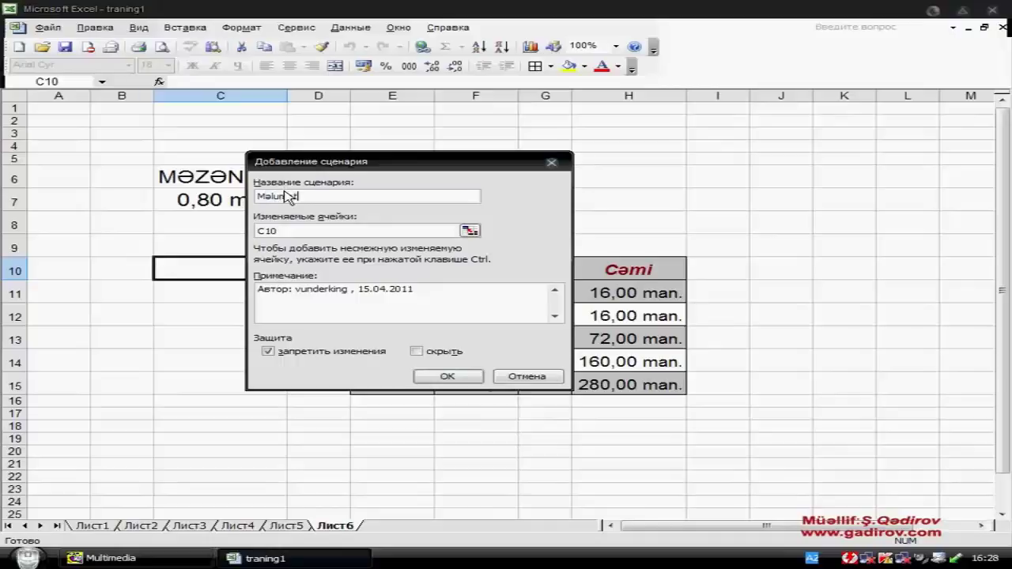
pyautogui.write('t1')
# Set Məlumat1's changing cells to G11:G15 and confirm, showing values 2, 1, 3, 5, 7.
pyautogui.click(470, 231)
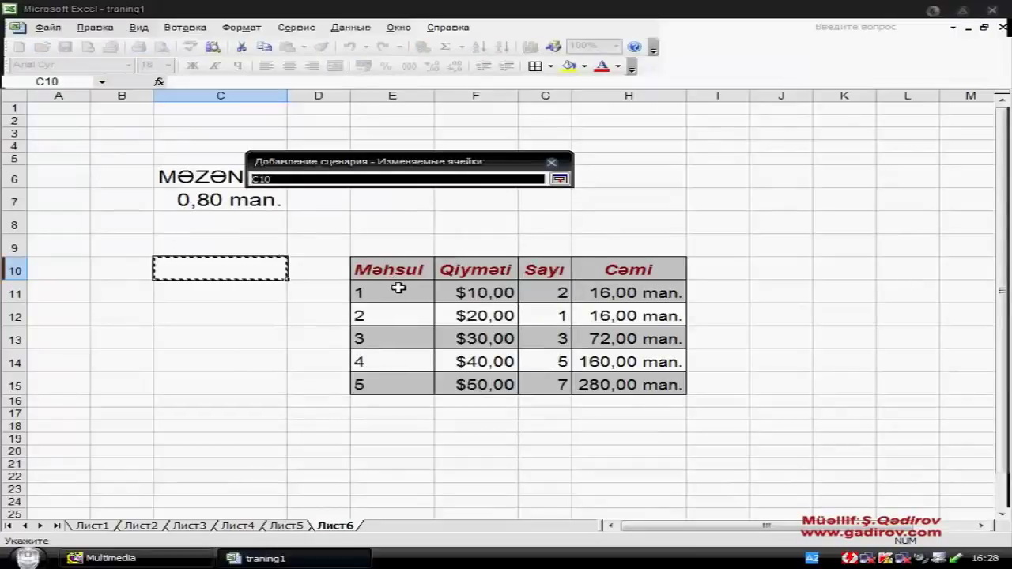
pyautogui.click(552, 294)
pyautogui.moveTo(553, 294); pyautogui.dragTo(555, 388)
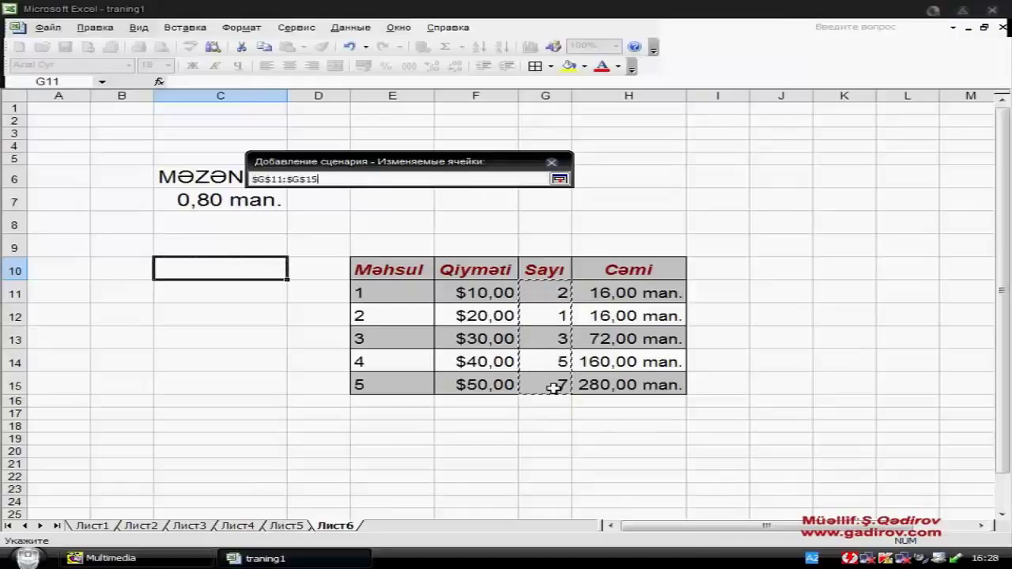
pyautogui.click(559, 180)
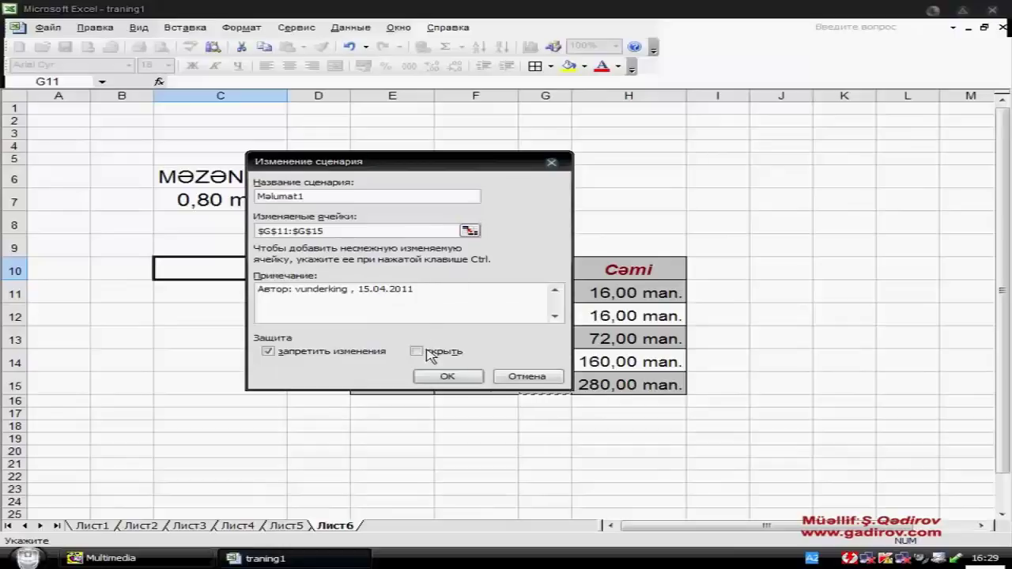
pyautogui.click(448, 376)
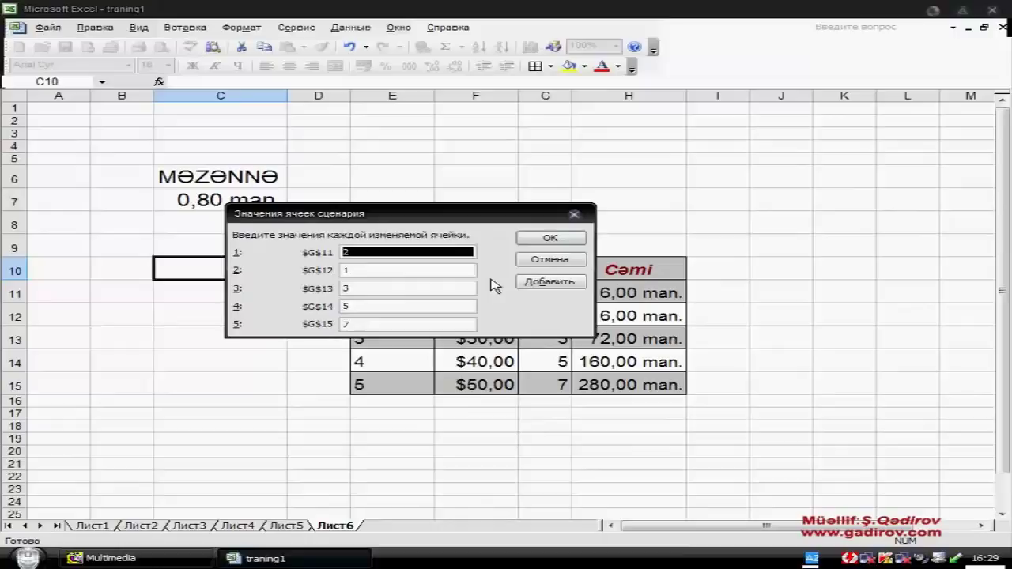
# Save Məlumat1 and add a second scenario named Məlumat2 on the same cells.
pyautogui.click(558, 286)
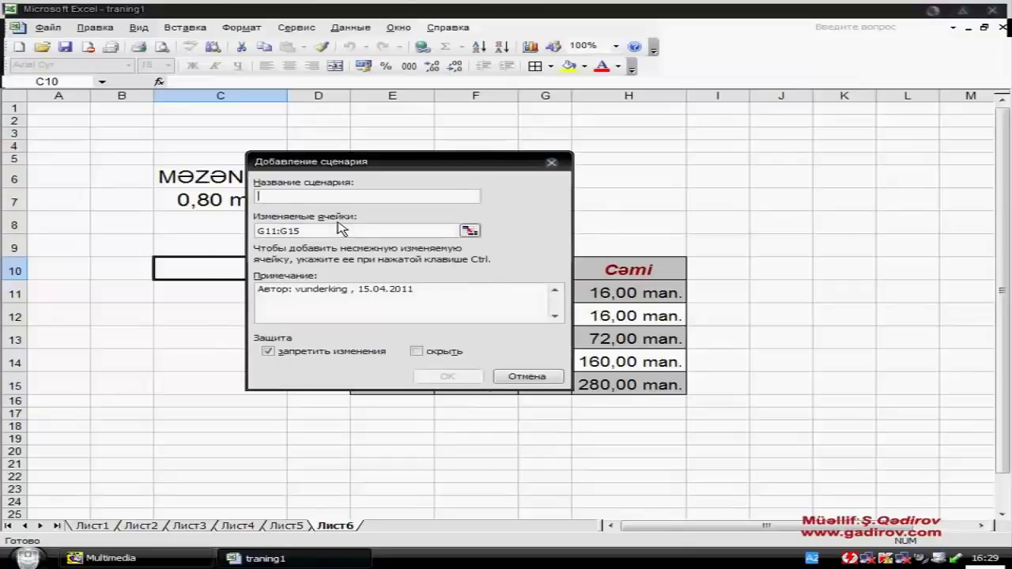
pyautogui.write('Məlumat')
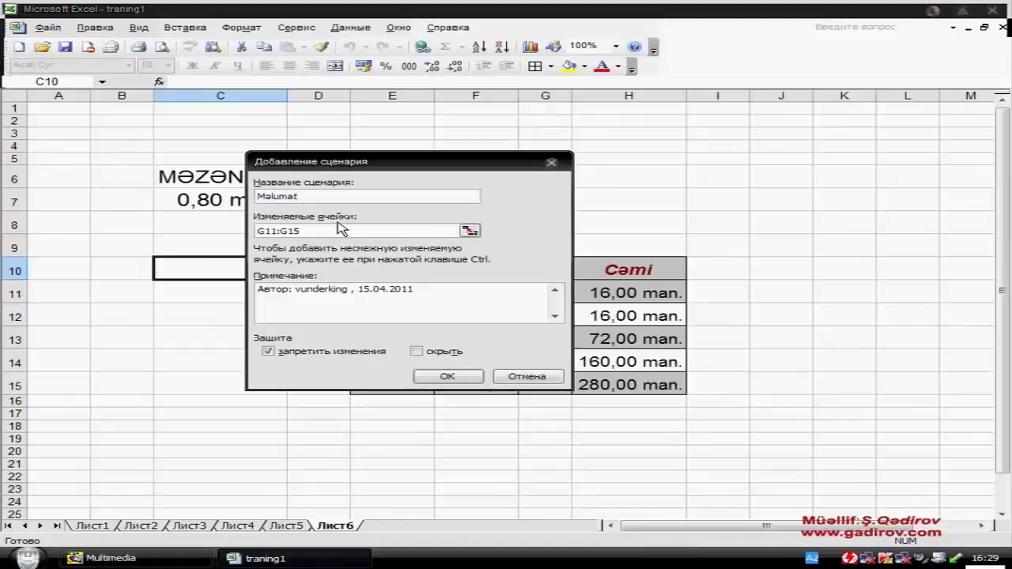
pyautogui.write('2')
pyautogui.click(449, 376)
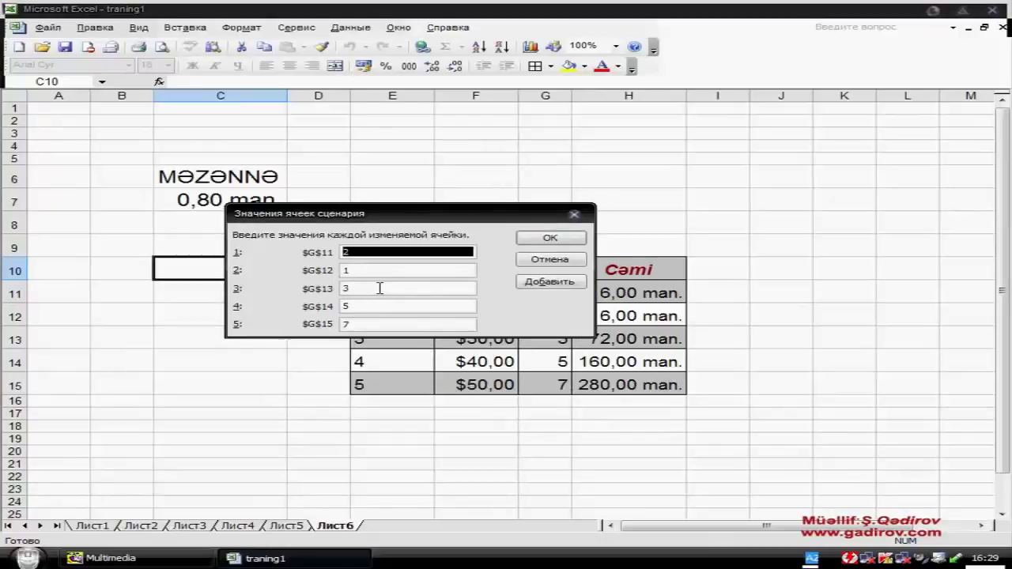
# Enter Məlumat2's quantities 4, 5, 8, 5, 15 and save the scenario.
pyautogui.write('4')
pyautogui.press('Tab')
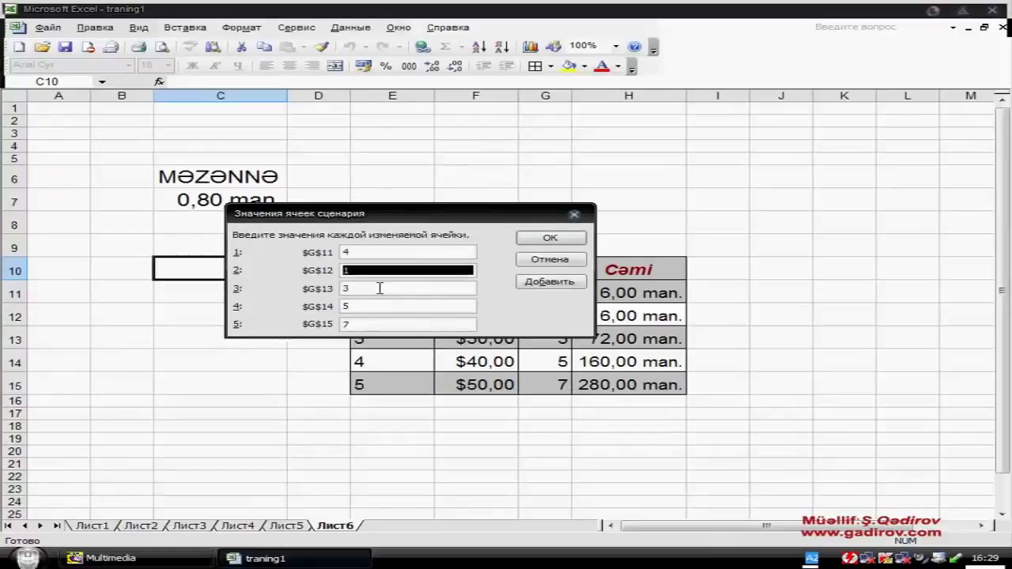
pyautogui.write('5')
pyautogui.press('Tab')
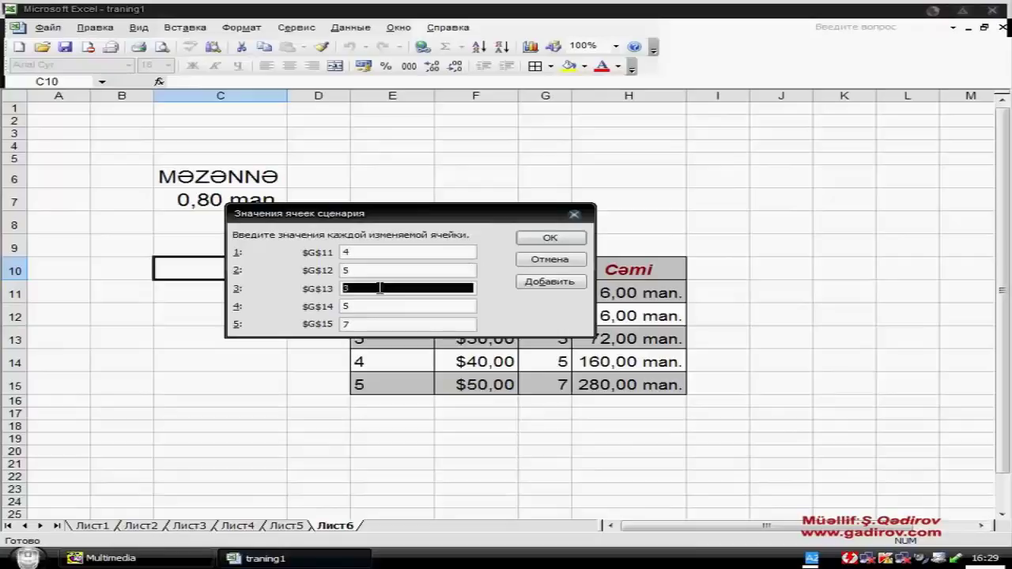
pyautogui.write('8')
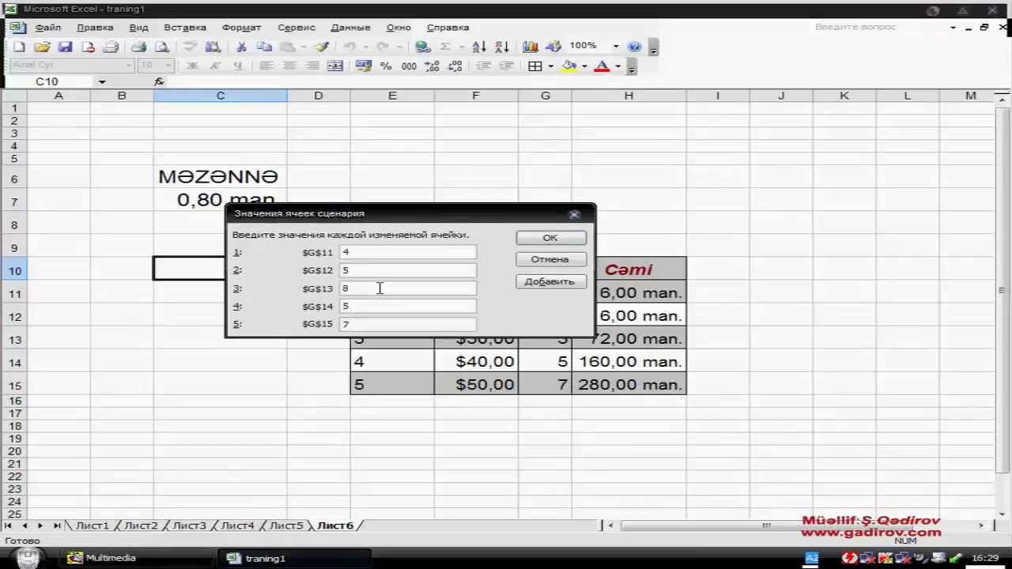
pyautogui.press('Tab')
pyautogui.press('Tab')
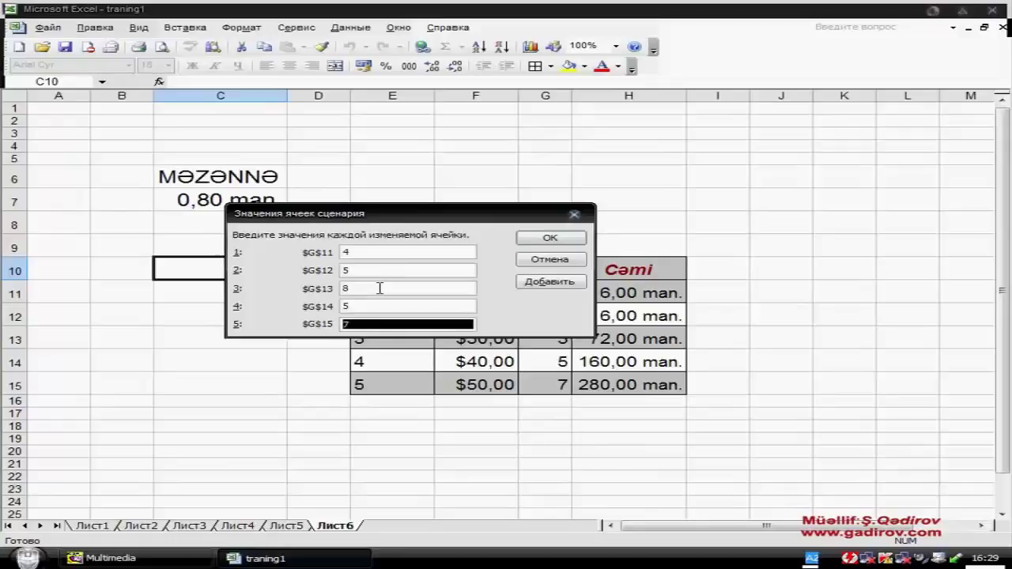
pyautogui.write('15')
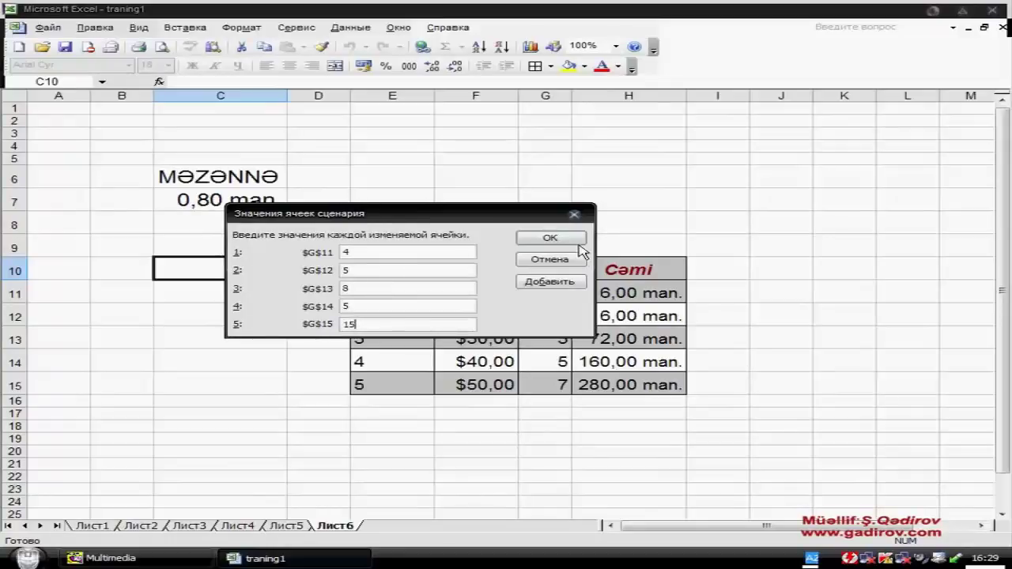
pyautogui.click(564, 267)
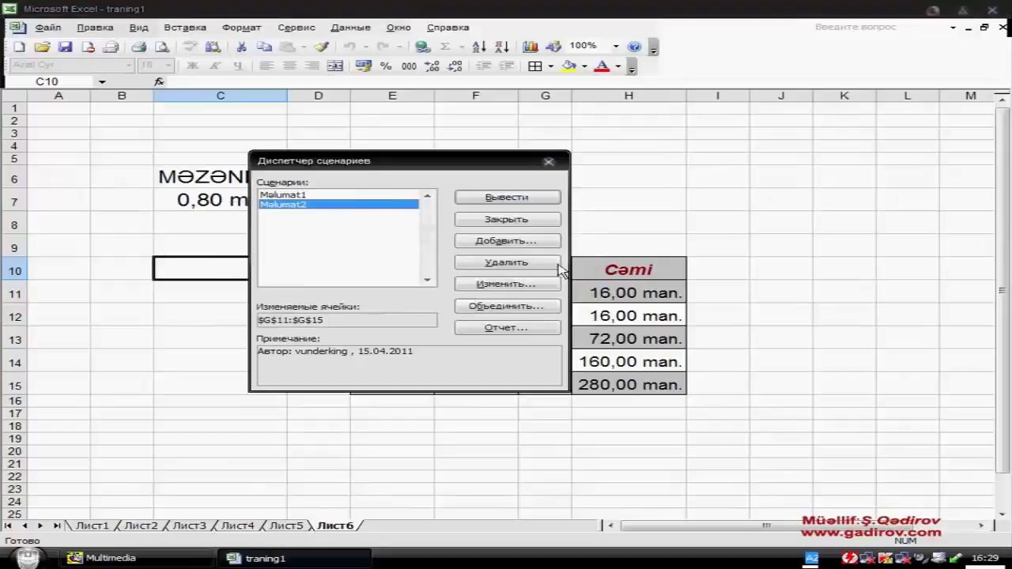
# Drag the Scenario Manager to the upper right, clear of the product table.
pyautogui.moveTo(468, 162); pyautogui.dragTo(861, 109)
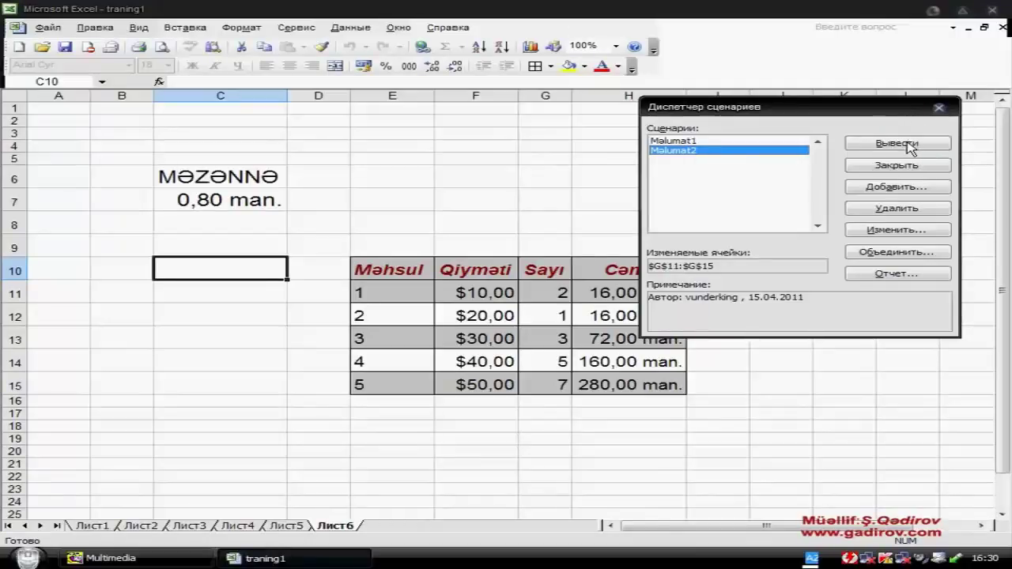
# Show Məlumat2's quantities on the sheet, then delete Məlumat1 and Məlumat2.
pyautogui.click(909, 146)
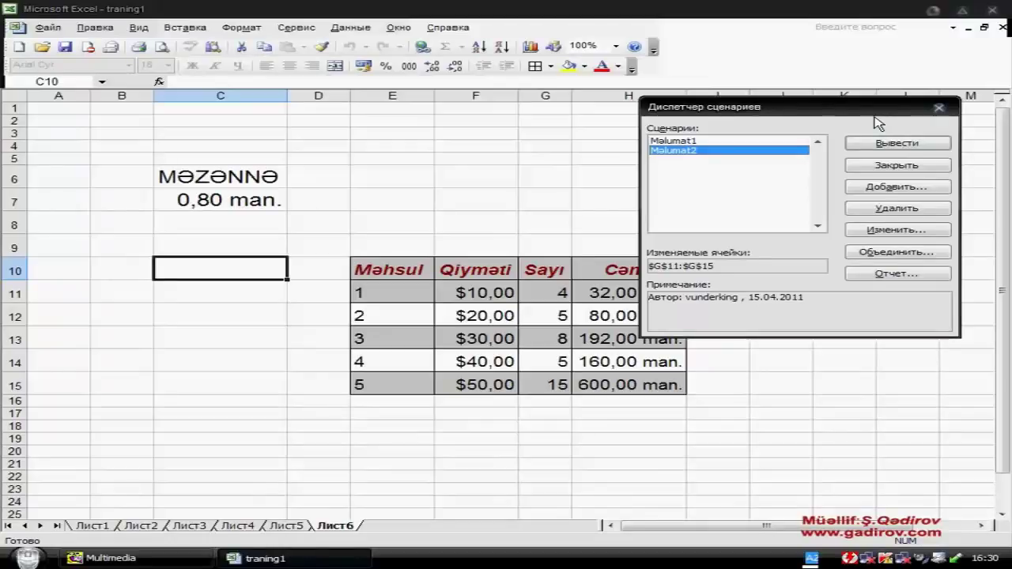
pyautogui.click(690, 142)
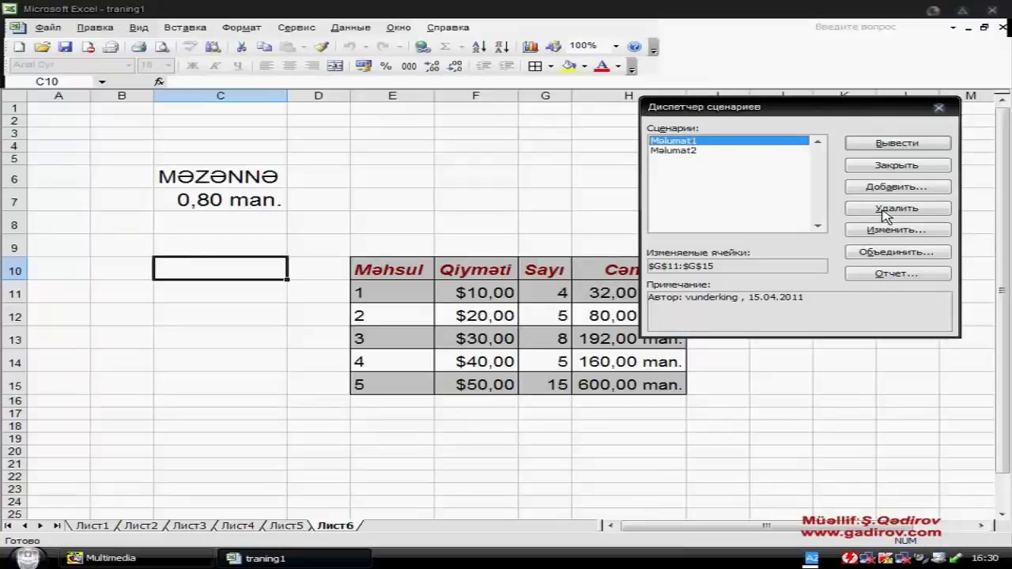
pyautogui.click(885, 210)
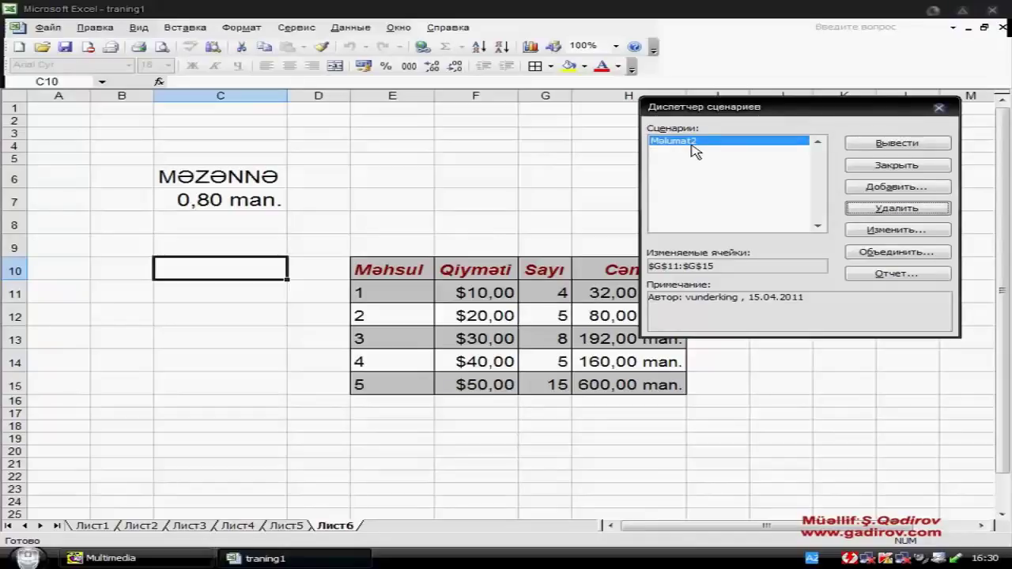
pyautogui.click(877, 208)
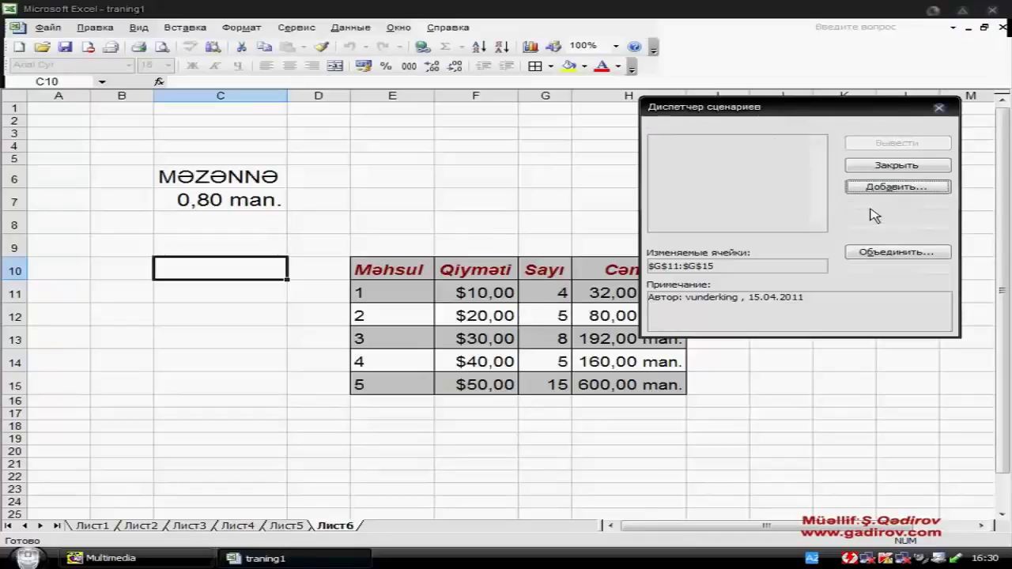